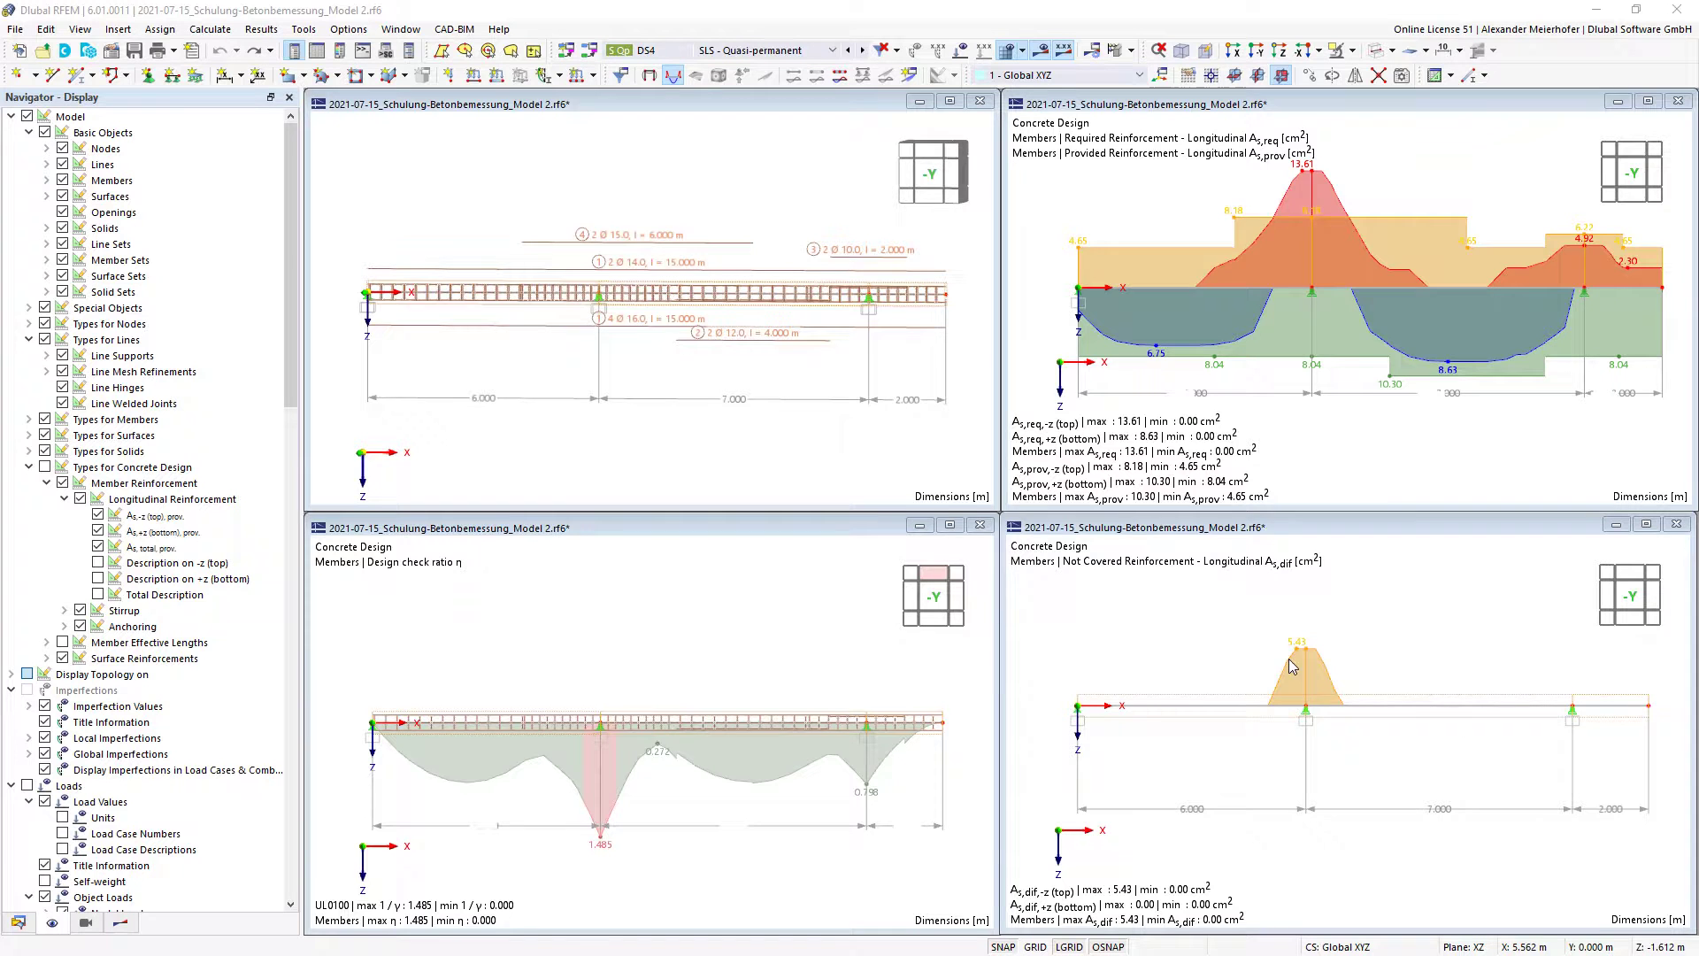
Open the continuous beam member set and add a new longitudinal reinforcement item.
{"action": "double_click", "coordinate": [1247, 706]}
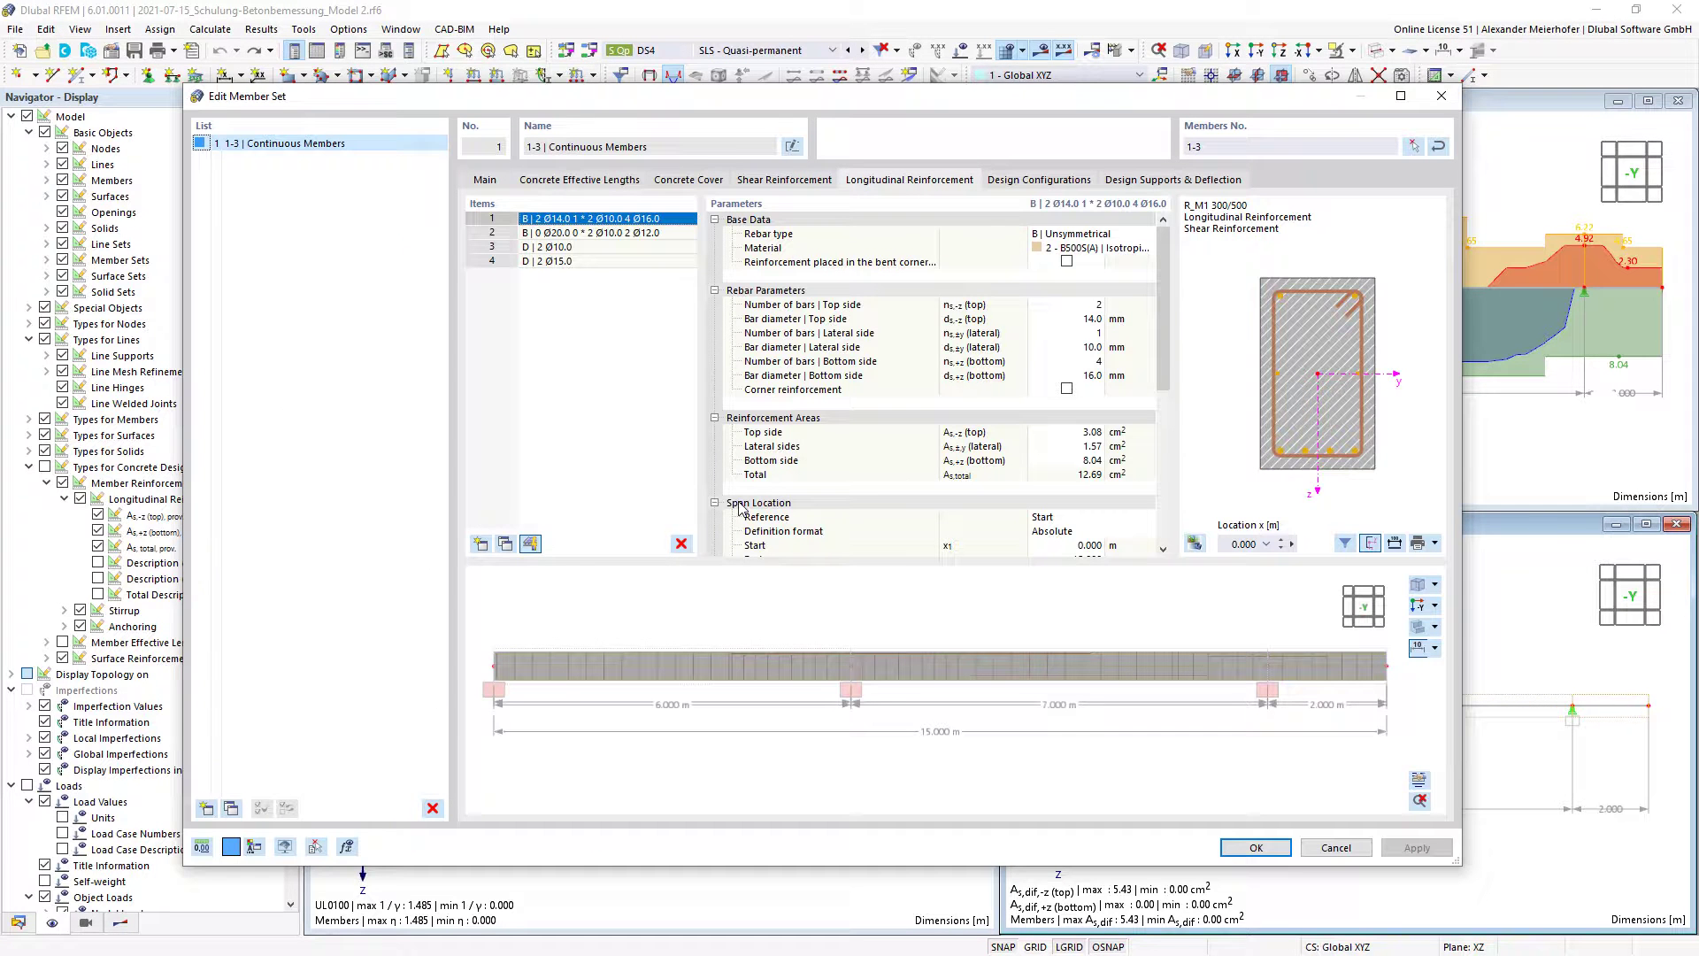
{"action": "left_click", "coordinate": [481, 542]}
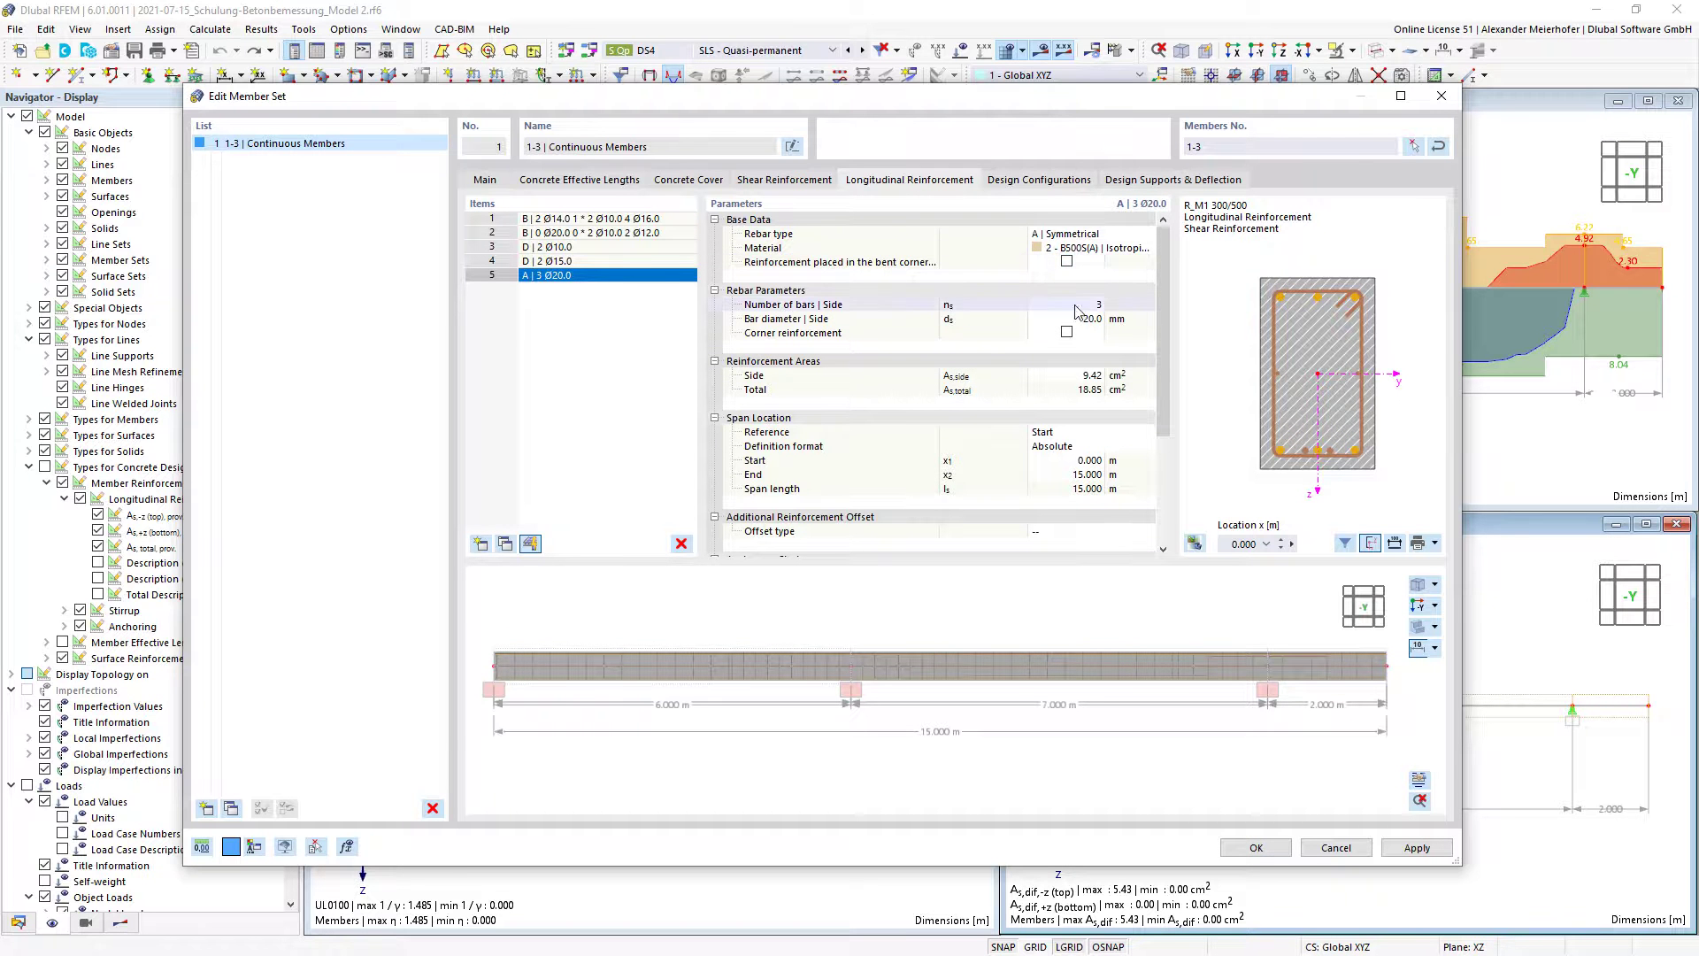
Make the new item D | Line reinforcement with both references at Top (-z).
{"action": "left_click", "coordinate": [1061, 237]}
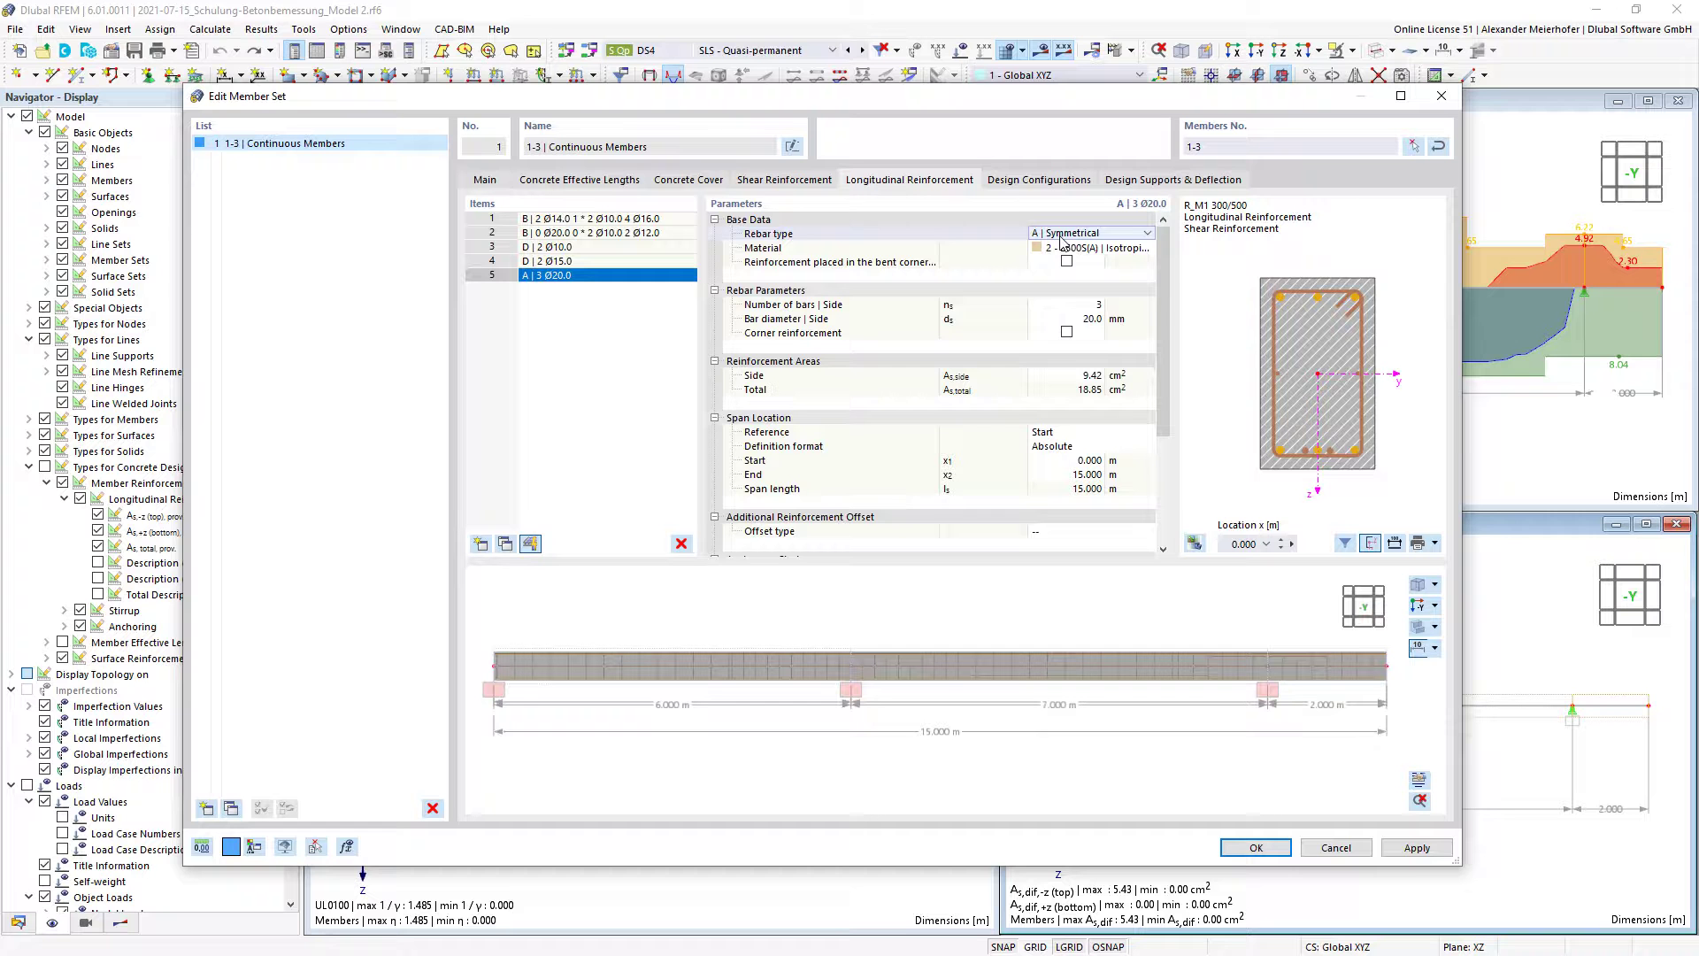
{"action": "left_click", "coordinate": [1144, 237]}
{"action": "left_click", "coordinate": [1099, 292]}
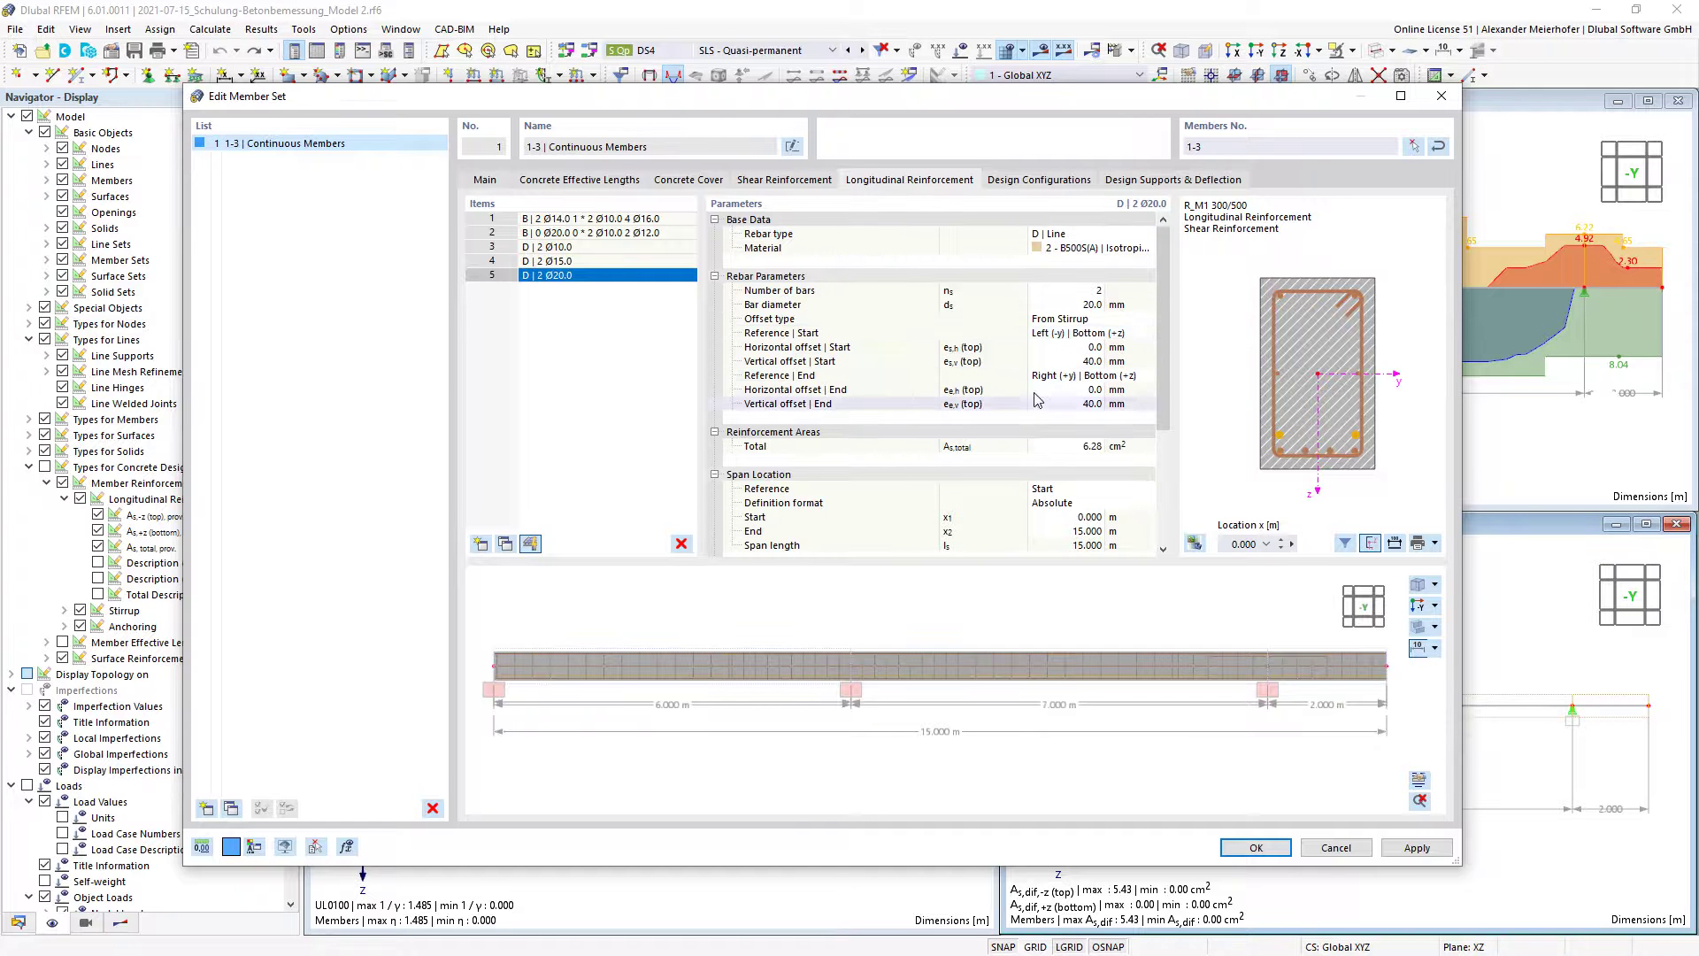
{"action": "left_click", "coordinate": [1089, 334]}
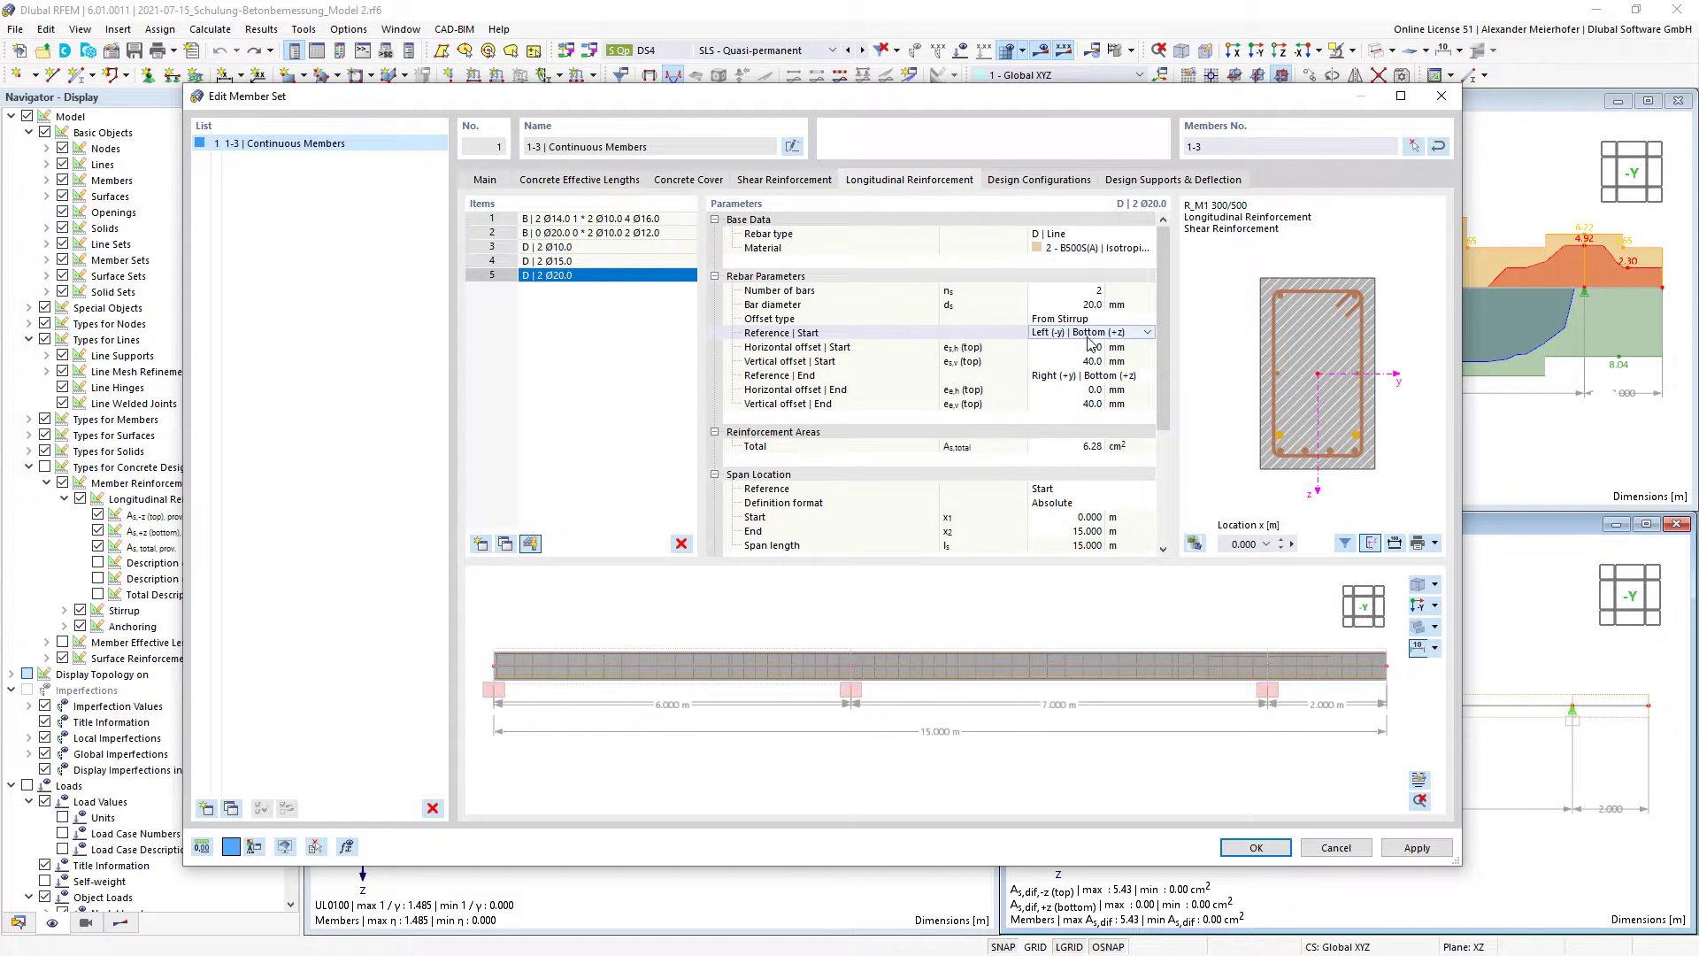
{"action": "left_click", "coordinate": [1090, 376]}
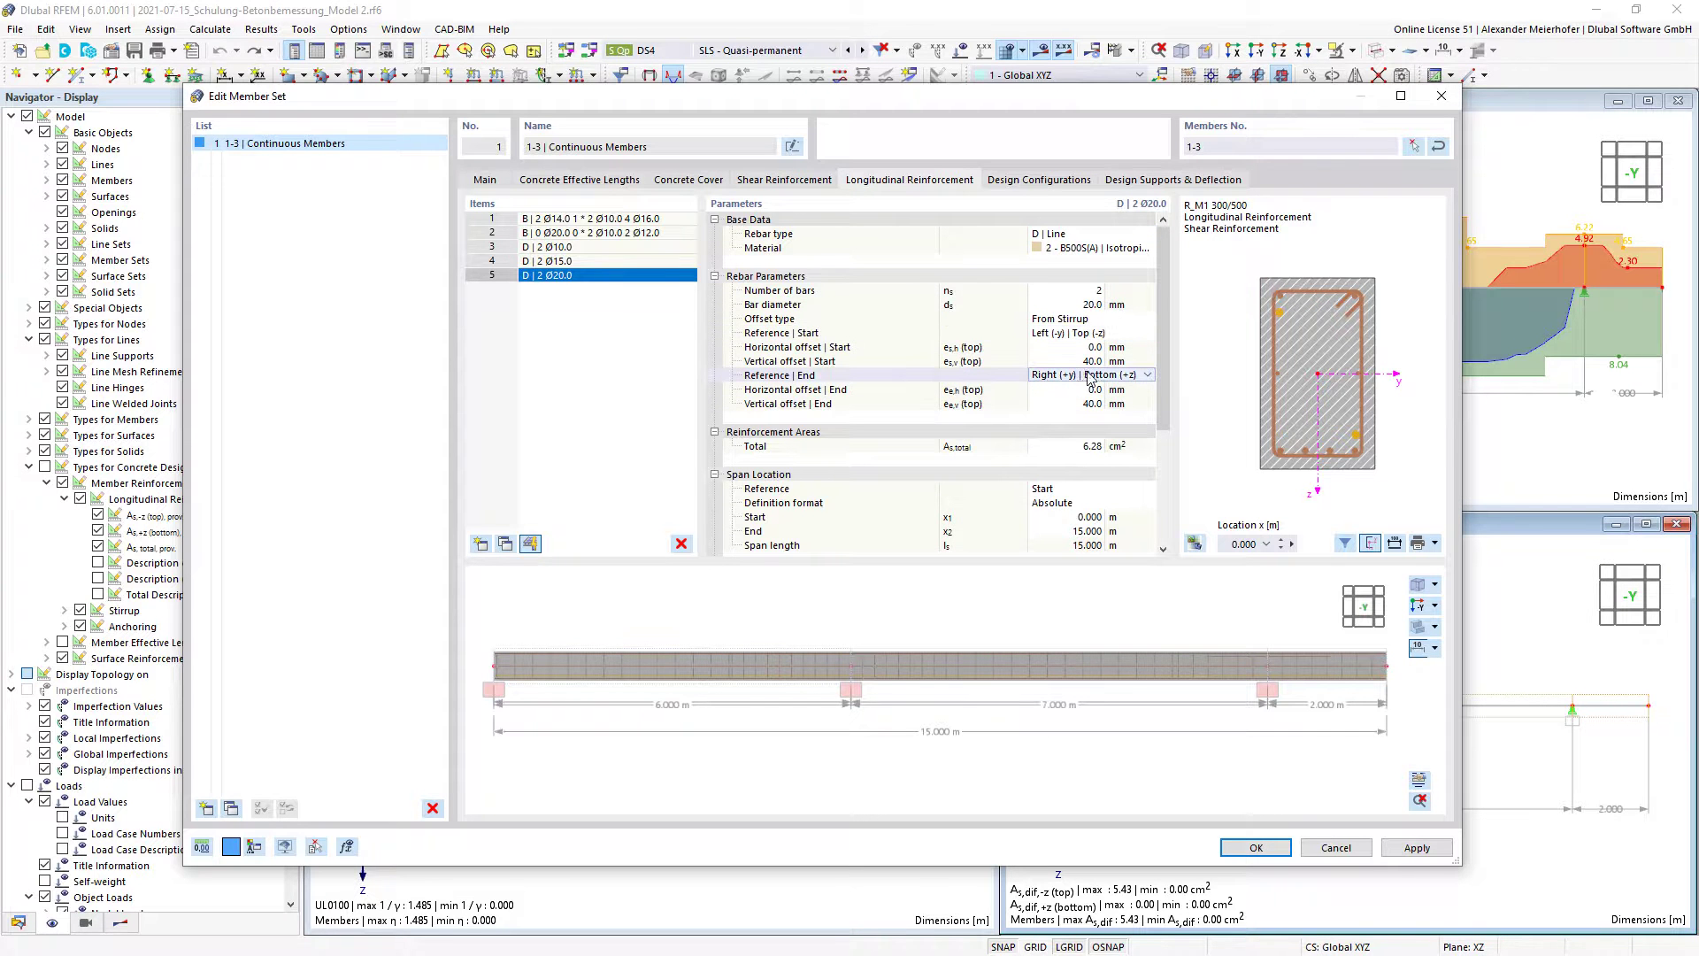
{"action": "left_click", "coordinate": [1091, 378]}
{"action": "left_click", "coordinate": [1082, 349]}
{"action": "left_click", "coordinate": [1096, 293]}
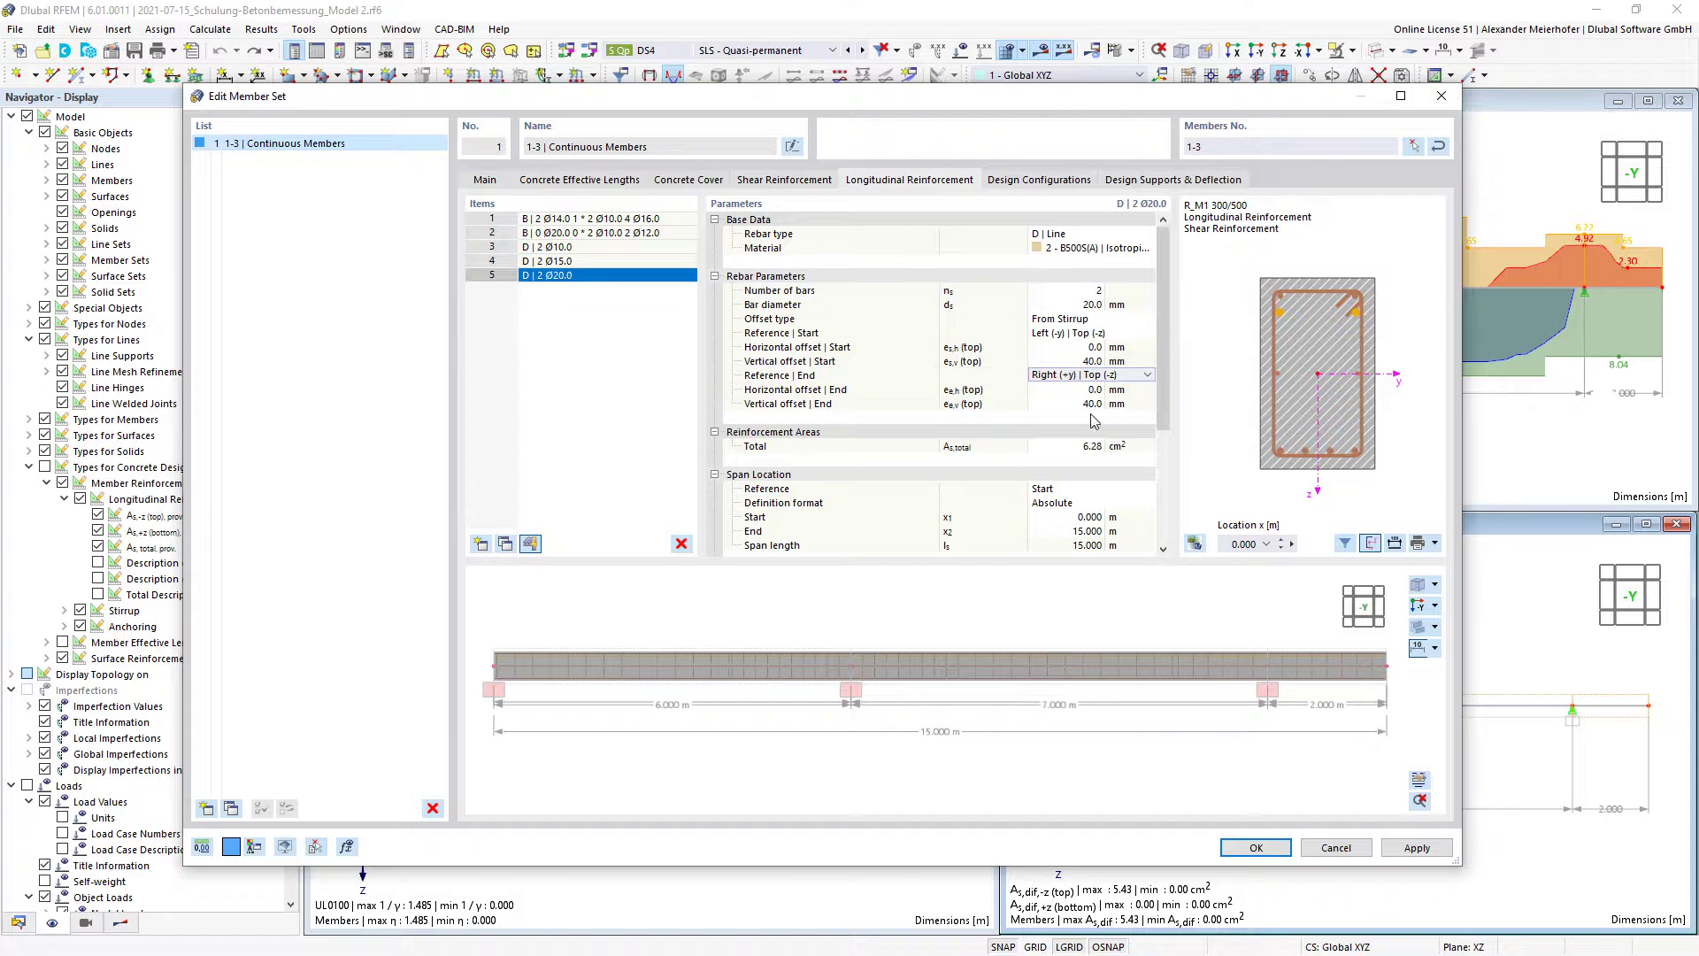
Place the added 2 Ø20 top bars from 5 m to 7 m.
{"action": "left_click", "coordinate": [1081, 521]}
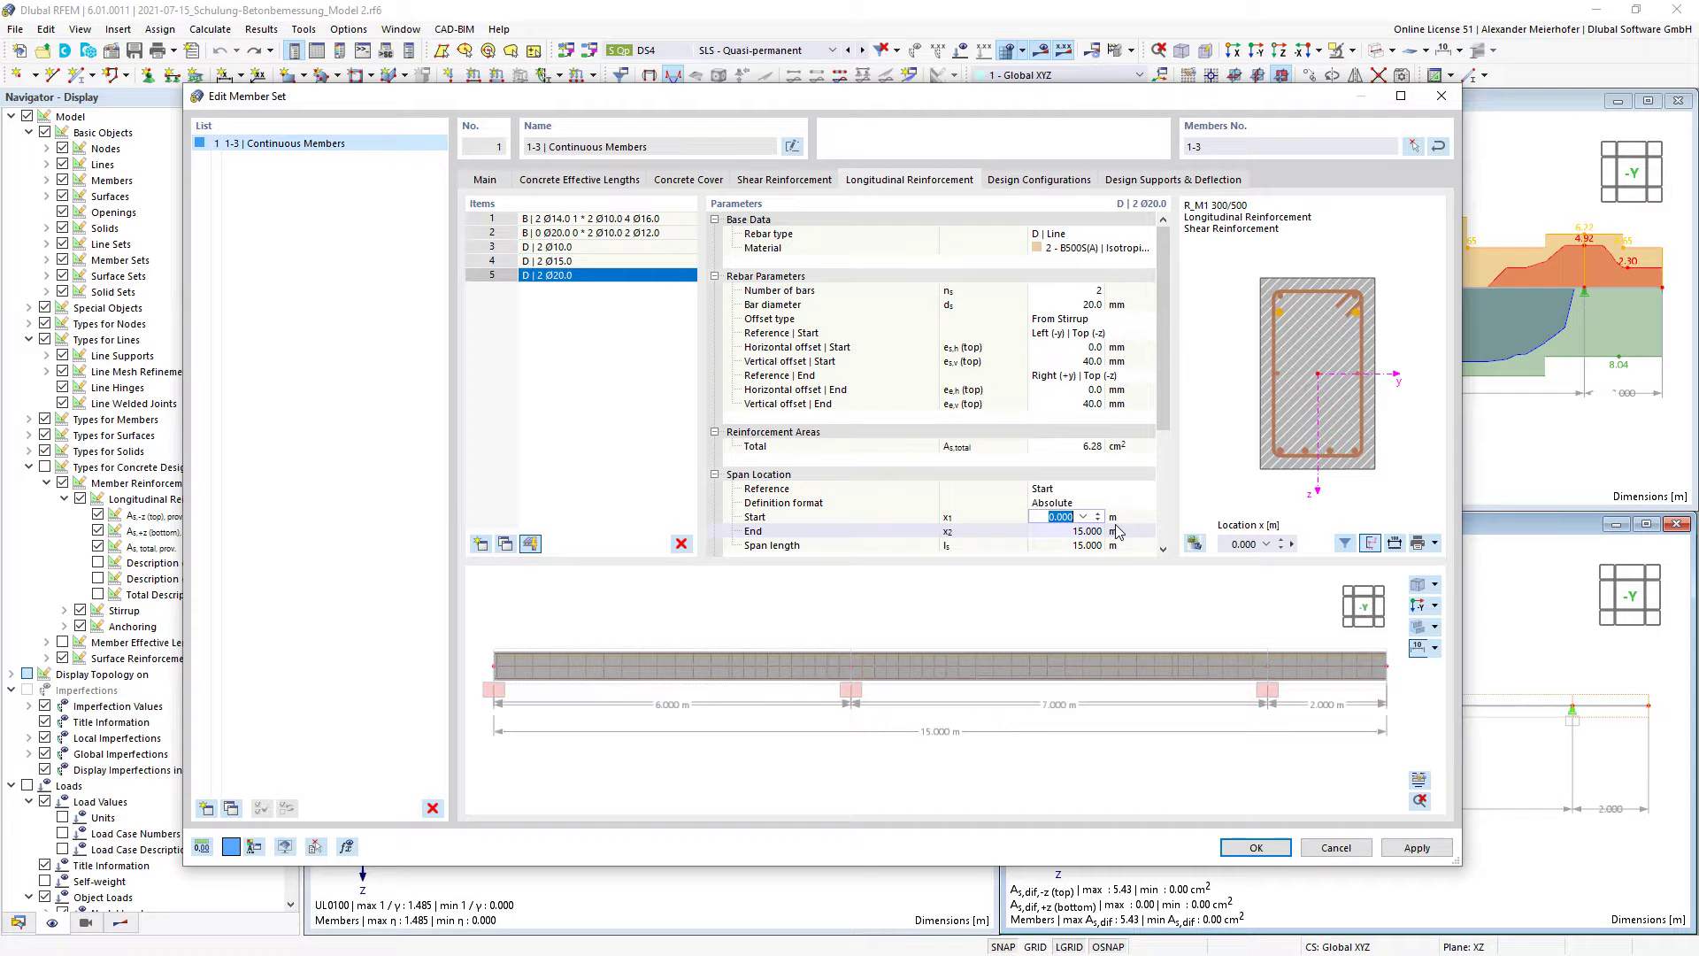
{"action": "type", "text": "5"}
{"action": "left_click", "coordinate": [1090, 531]}
{"action": "type", "text": "7"}
{"action": "key", "text": "Return"}
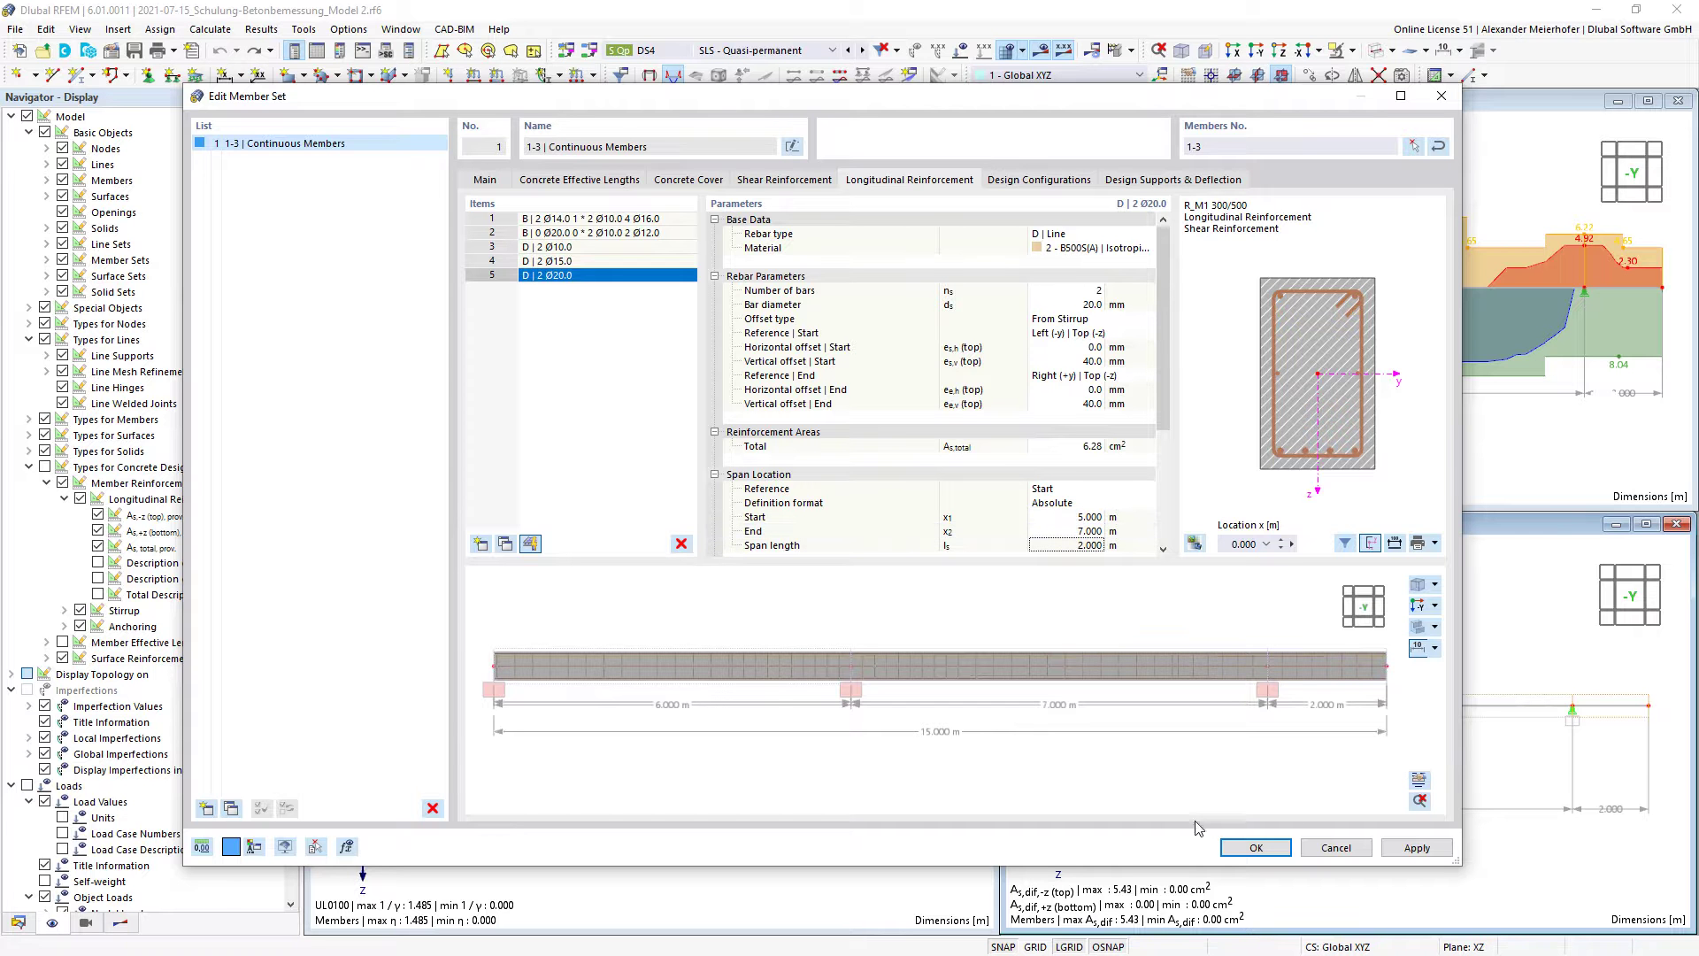
Accept the member set changes and rerun Calculate All with the added bars.
{"action": "left_click", "coordinate": [1257, 847]}
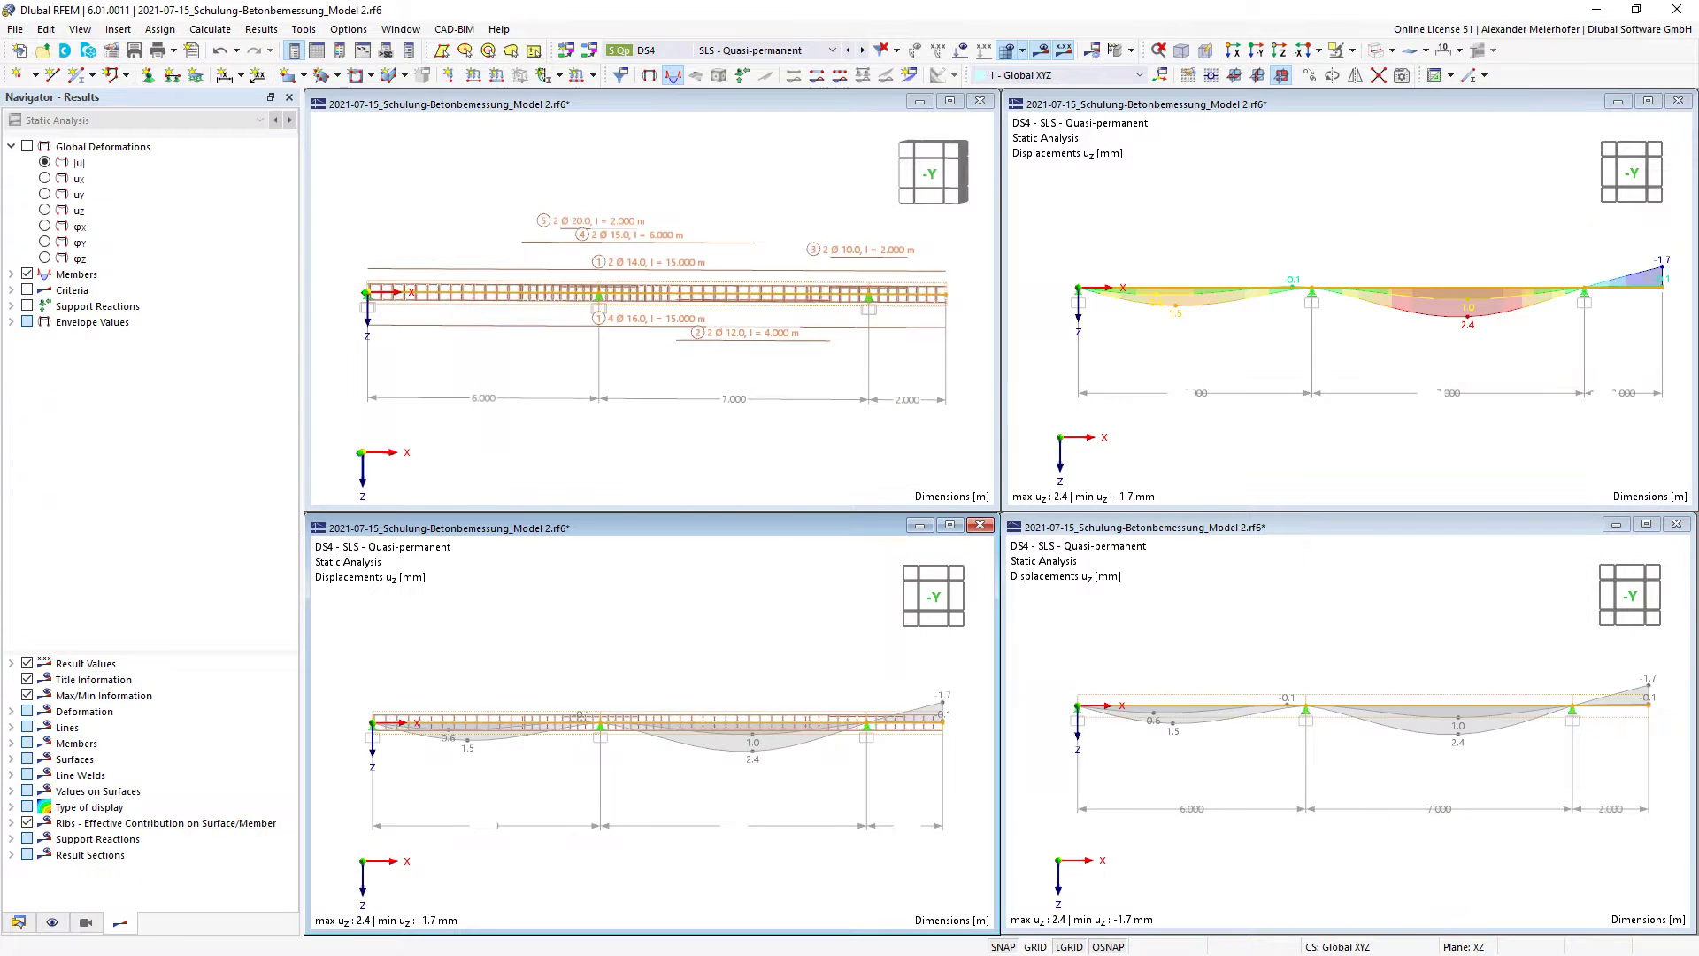
{"action": "left_click", "coordinate": [1121, 50]}
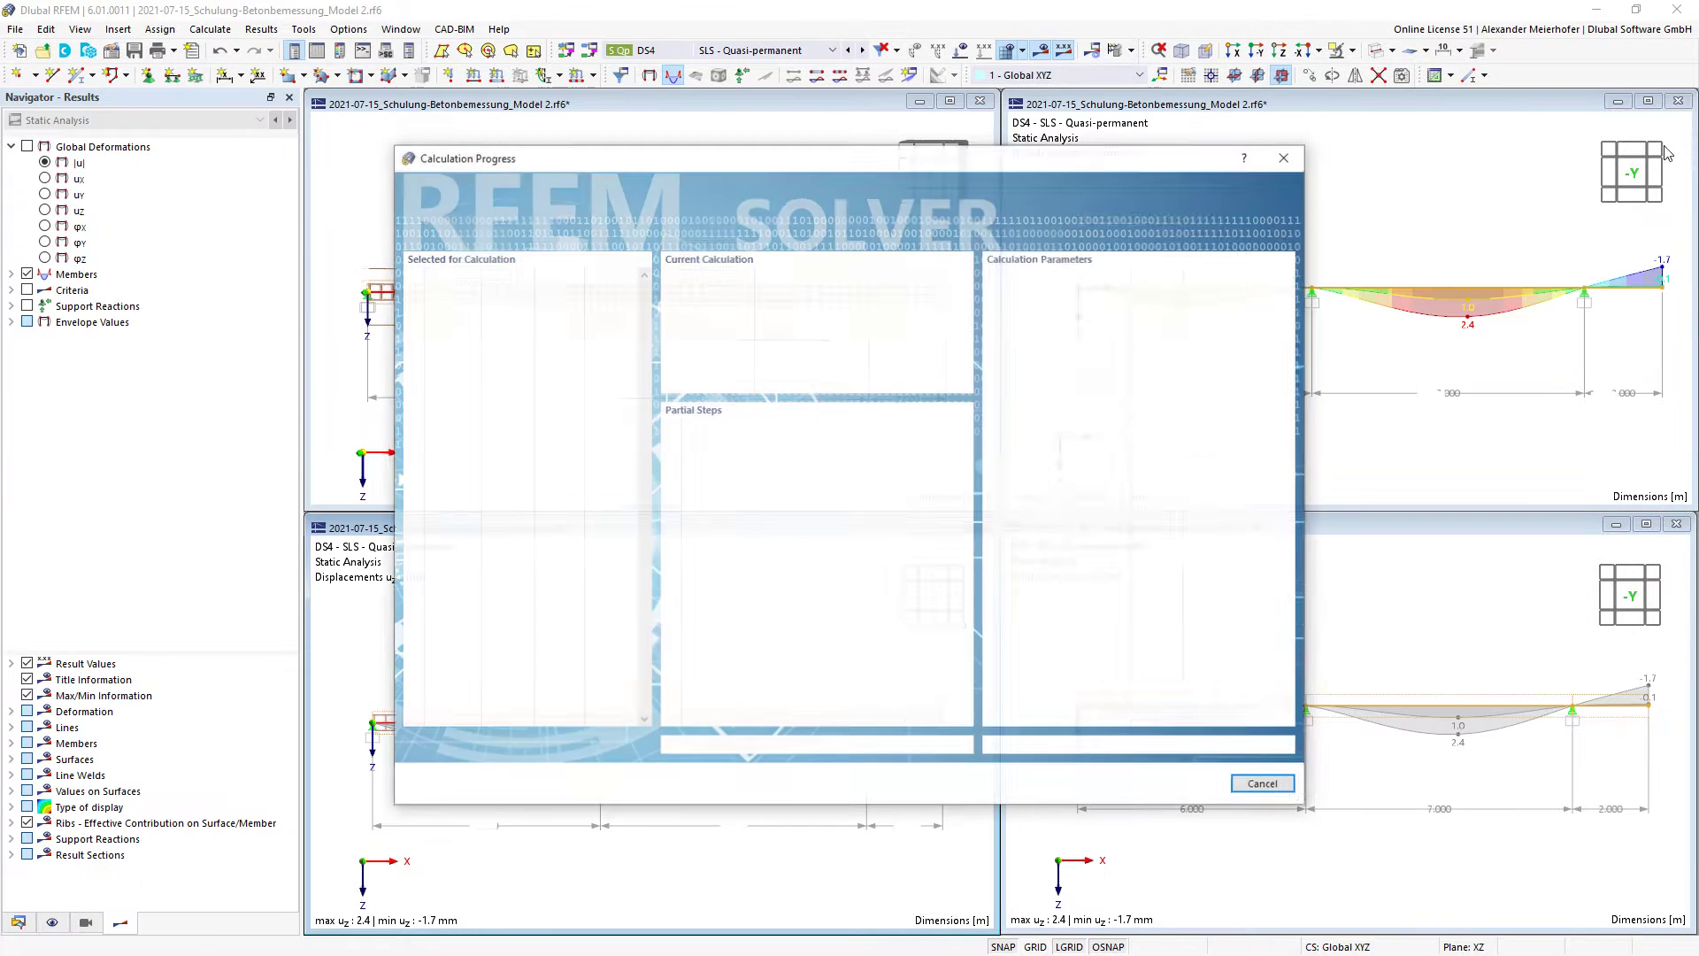